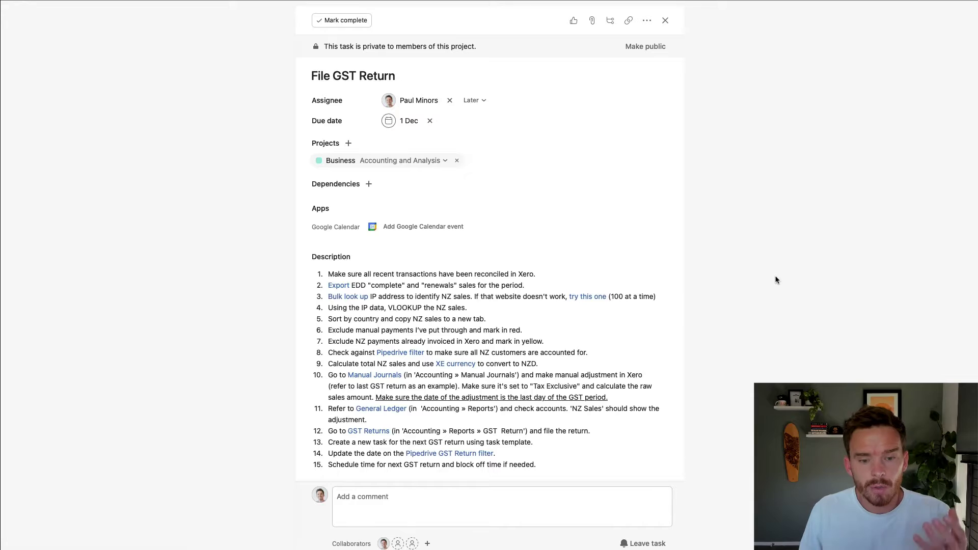
Review the File GST Return description steps and exit the description editor
{"action": "scroll", "coordinate": [615, 311], "scroll_direction": "down", "scroll_amount": 4}
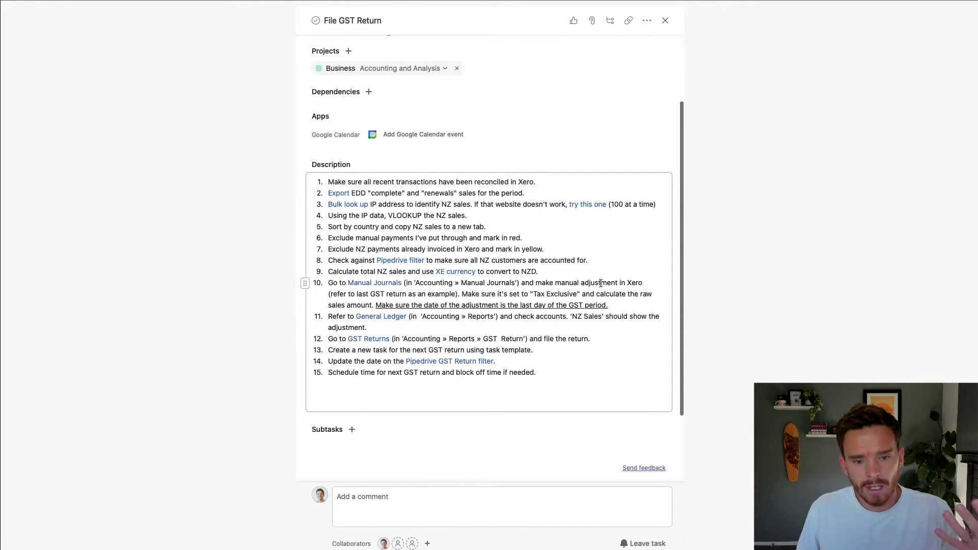
{"action": "scroll", "coordinate": [601, 286], "scroll_direction": "up", "scroll_amount": 4}
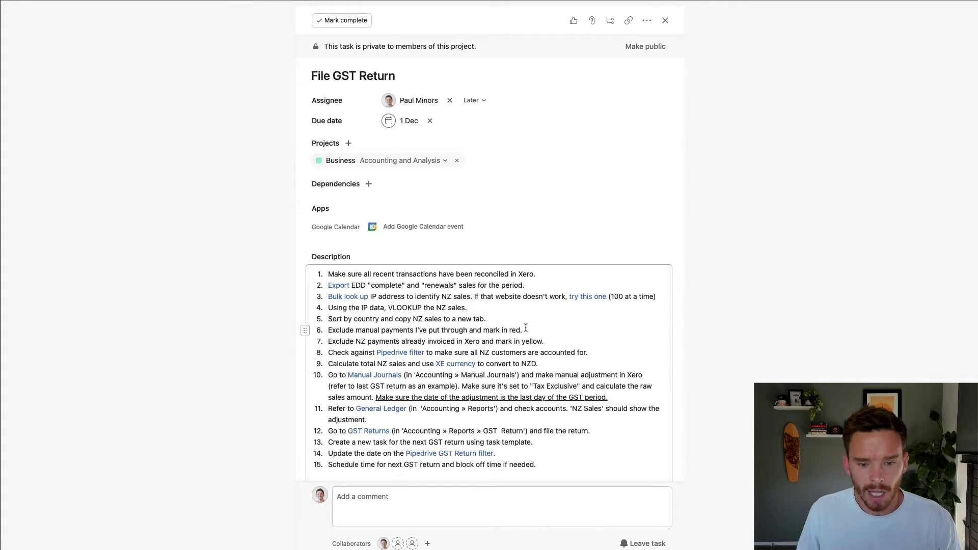
{"action": "scroll", "coordinate": [533, 342], "scroll_direction": "down", "scroll_amount": 2}
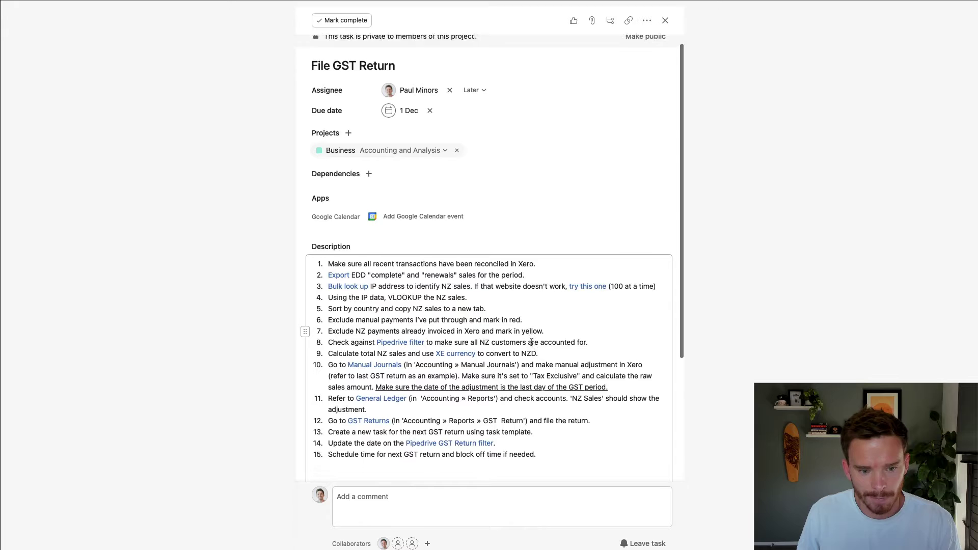
{"action": "left_click_drag", "start_coordinate": [541, 411], "coordinate": [264, 212]}
{"action": "left_click", "coordinate": [536, 338]}
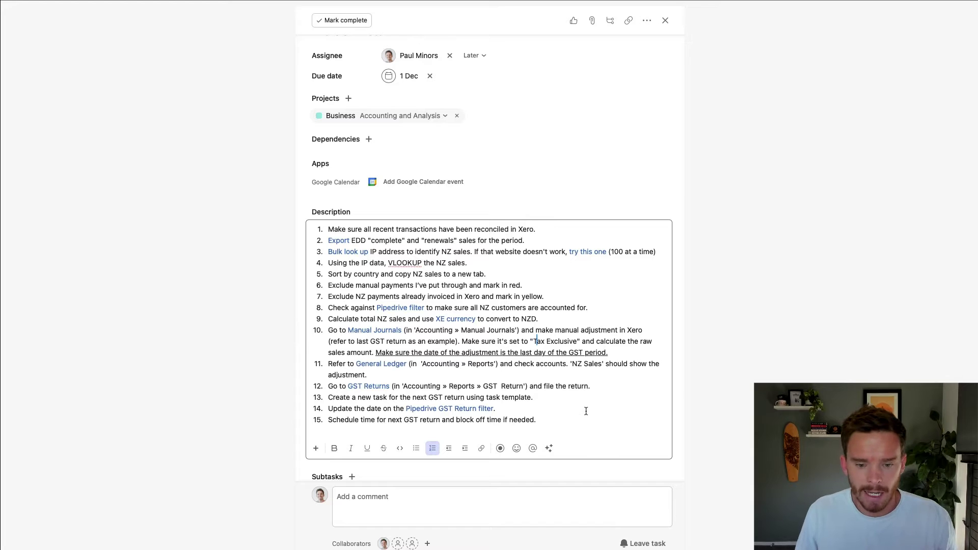
{"action": "scroll", "coordinate": [586, 411], "scroll_direction": "up", "scroll_amount": 1}
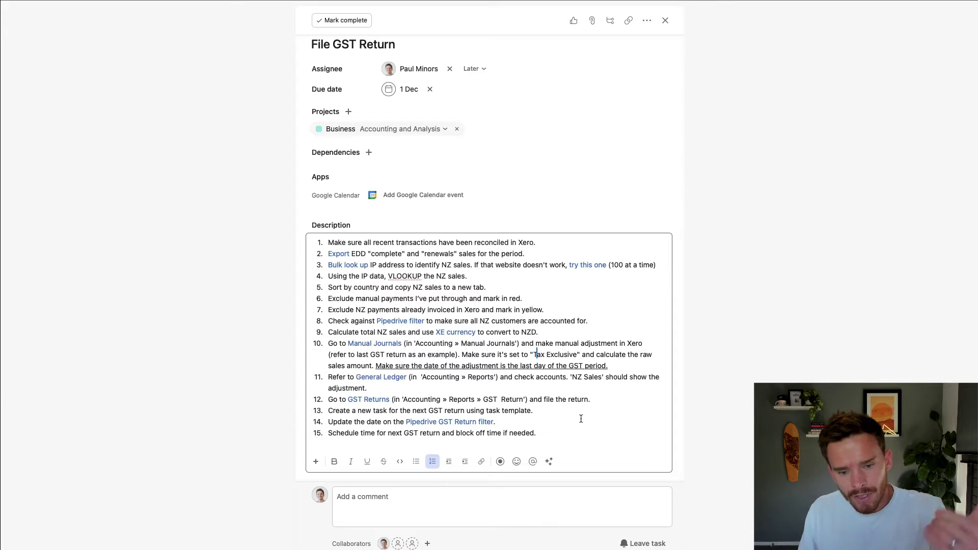
{"action": "left_click", "coordinate": [549, 441]}
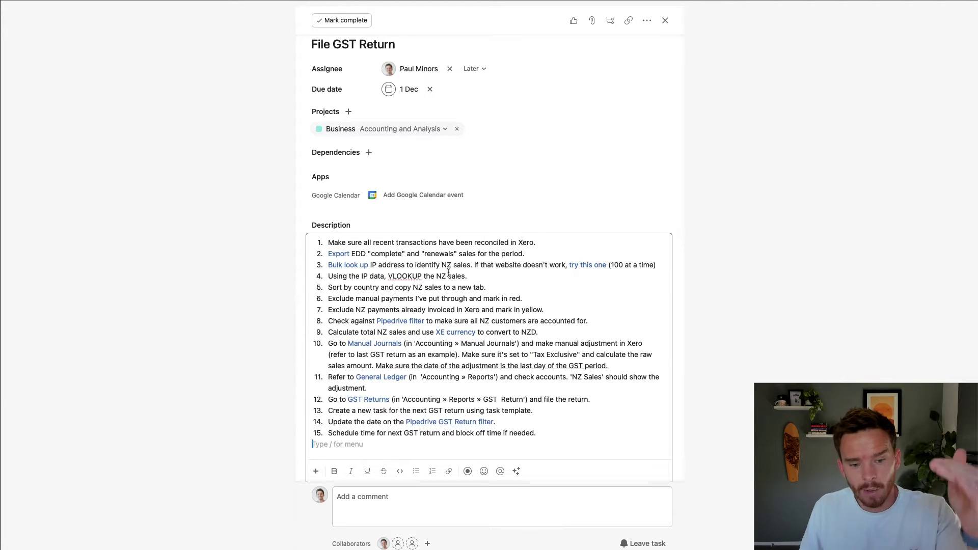
{"action": "scroll", "coordinate": [601, 374], "scroll_direction": "down", "scroll_amount": 5}
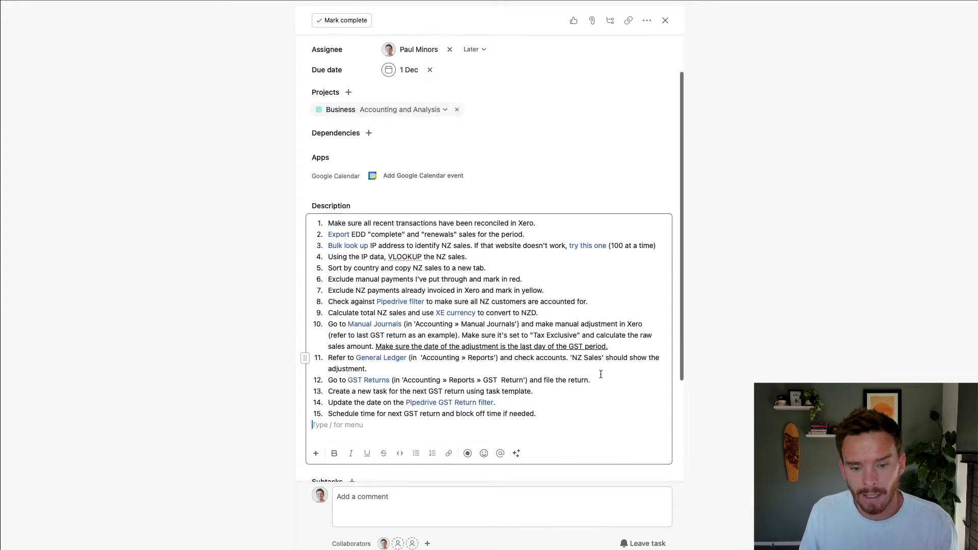
{"action": "left_click", "coordinate": [447, 393]}
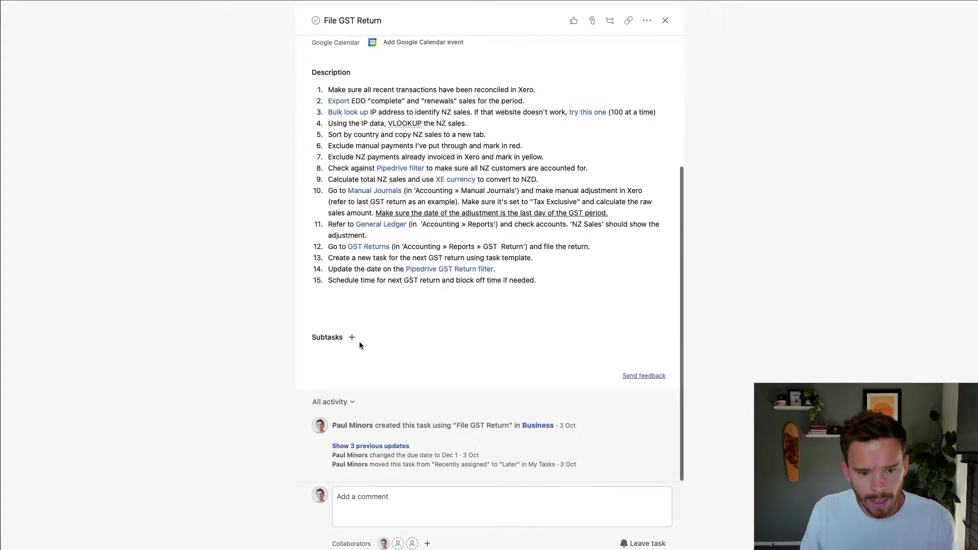
Choose Create subtasks from the Subtasks + button so AI drafts them from the description
{"action": "left_click", "coordinate": [351, 336]}
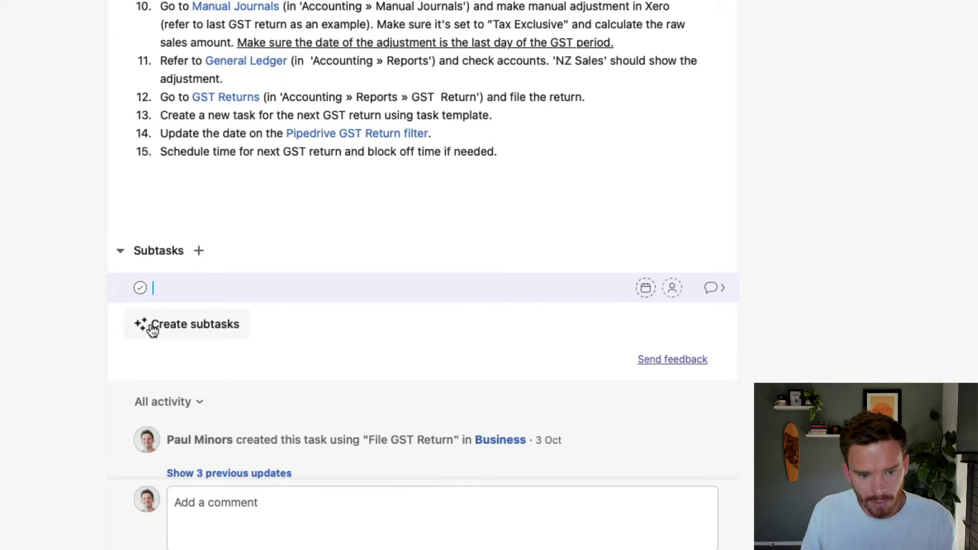
{"action": "left_click", "coordinate": [168, 325]}
{"action": "scroll", "coordinate": [279, 293], "scroll_direction": "down", "scroll_amount": 3}
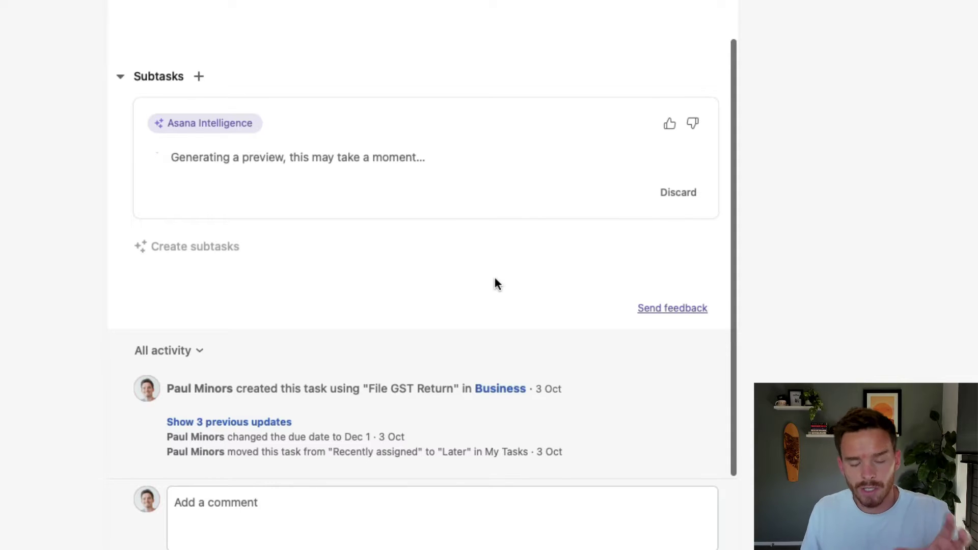
{"action": "scroll", "coordinate": [492, 278], "scroll_direction": "up", "scroll_amount": 5}
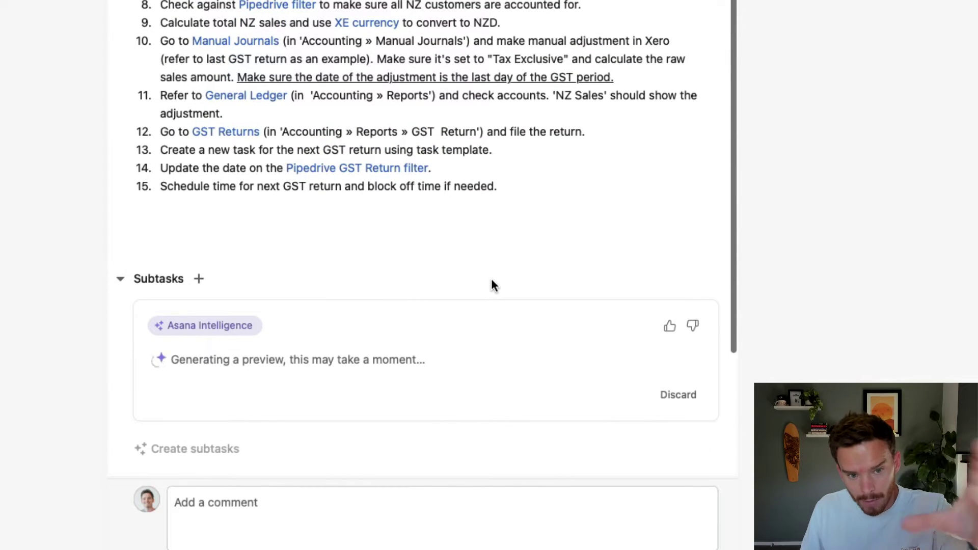
{"action": "scroll", "coordinate": [492, 280], "scroll_direction": "up", "scroll_amount": 1}
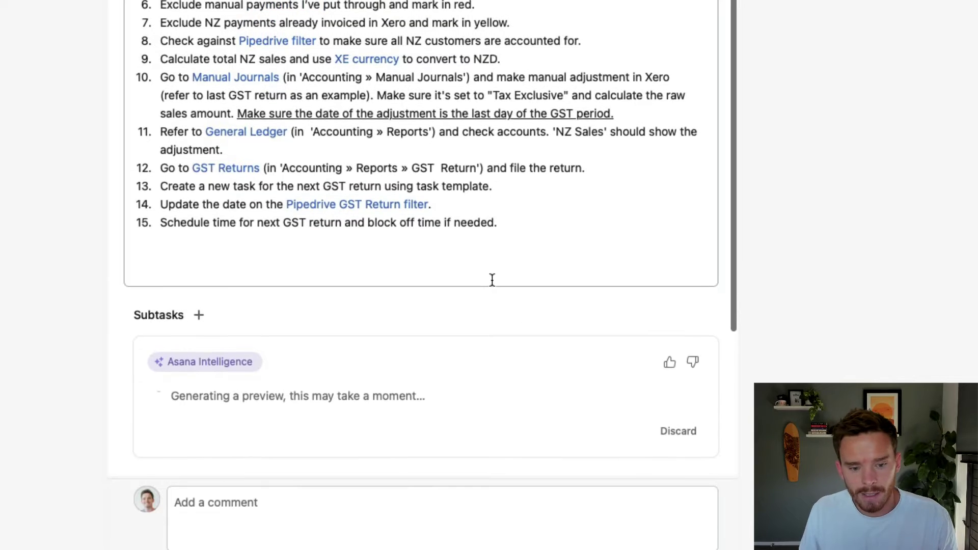
{"action": "scroll", "coordinate": [491, 282], "scroll_direction": "down", "scroll_amount": 3}
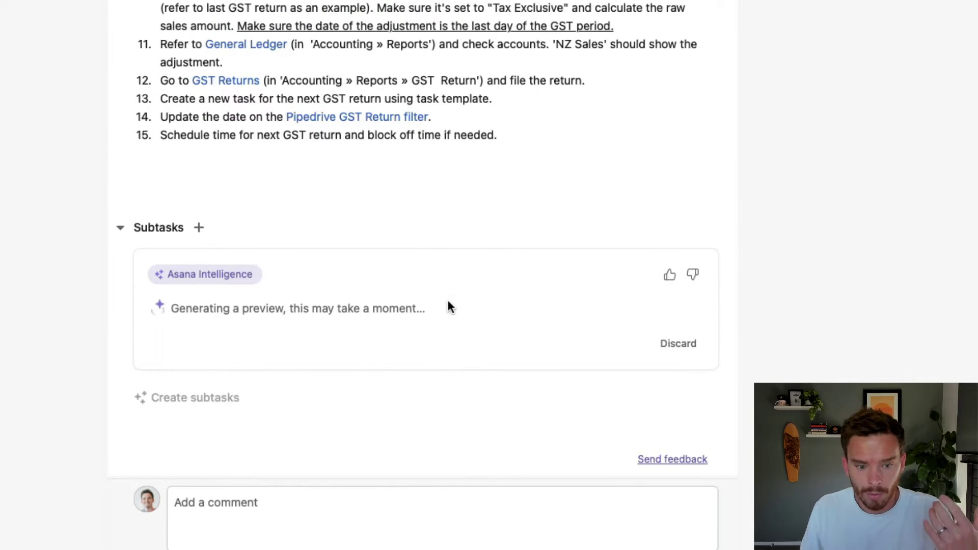
Accept the eight suggestions, Reconcile recent transactions in Xero through Verify NZ customers in Pipedrive
{"action": "scroll", "coordinate": [487, 280], "scroll_direction": "down", "scroll_amount": 4}
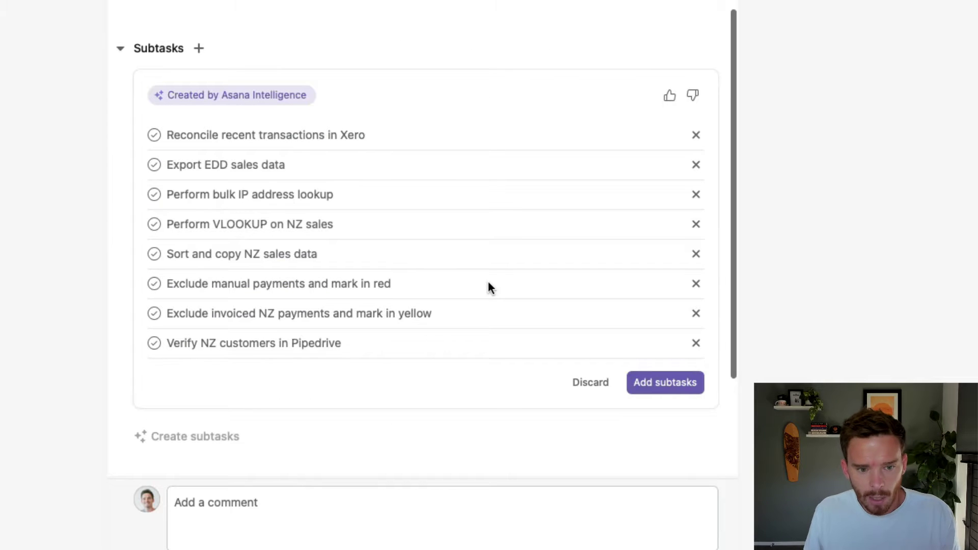
{"action": "scroll", "coordinate": [414, 155], "scroll_direction": "up", "scroll_amount": 4}
{"action": "scroll", "coordinate": [408, 164], "scroll_direction": "down", "scroll_amount": 4}
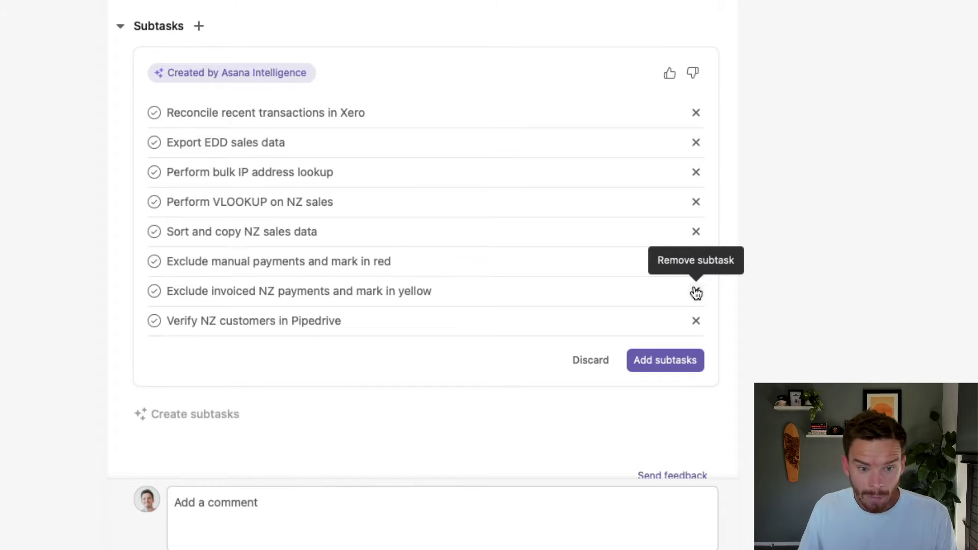
{"action": "left_click", "coordinate": [648, 363]}
{"action": "scroll", "coordinate": [443, 326], "scroll_direction": "up", "scroll_amount": 5}
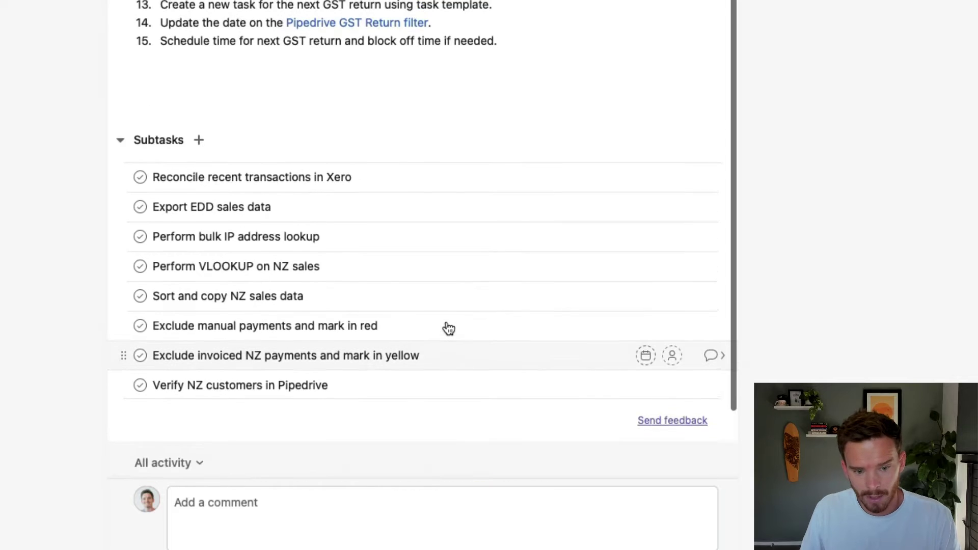
{"action": "scroll", "coordinate": [449, 321], "scroll_direction": "up", "scroll_amount": 3}
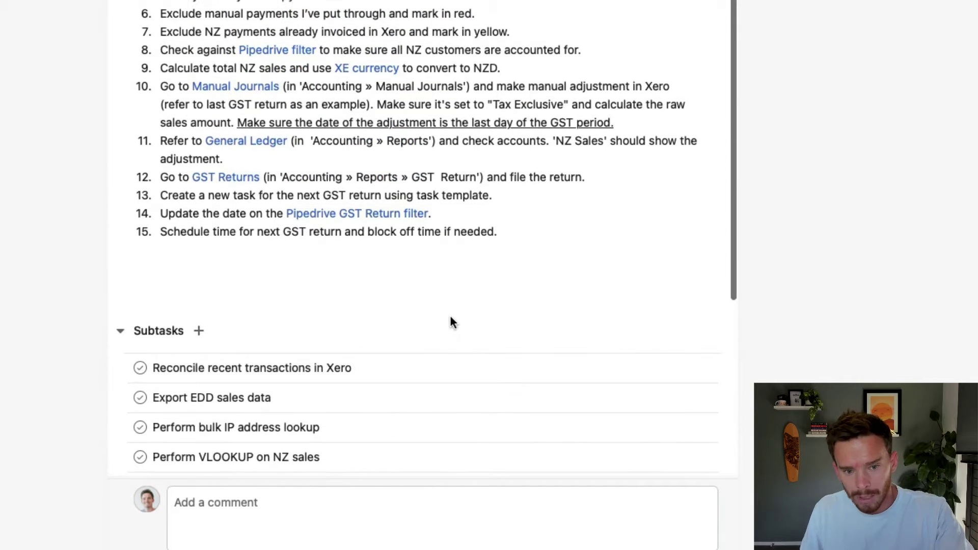
{"action": "scroll", "coordinate": [462, 214], "scroll_direction": "down", "scroll_amount": 5}
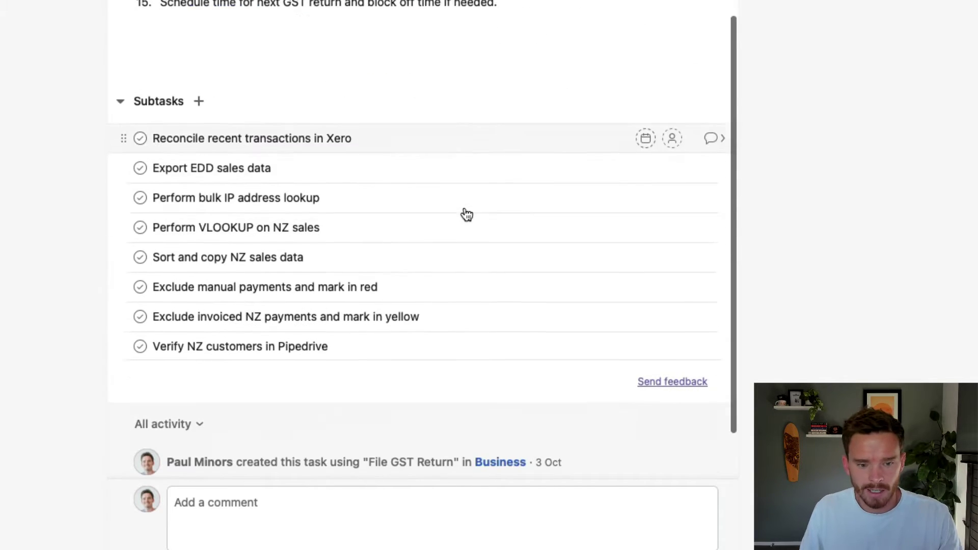
{"action": "scroll", "coordinate": [279, 338], "scroll_direction": "up", "scroll_amount": 1}
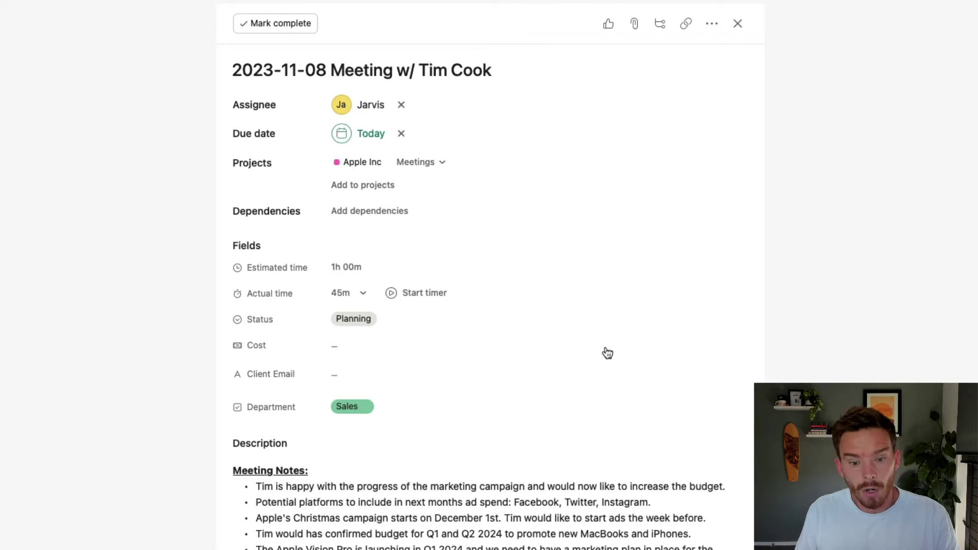
Review the meeting task's title and bulleted notes, then expand the Add subtask dropdown
{"action": "left_click", "coordinate": [508, 70]}
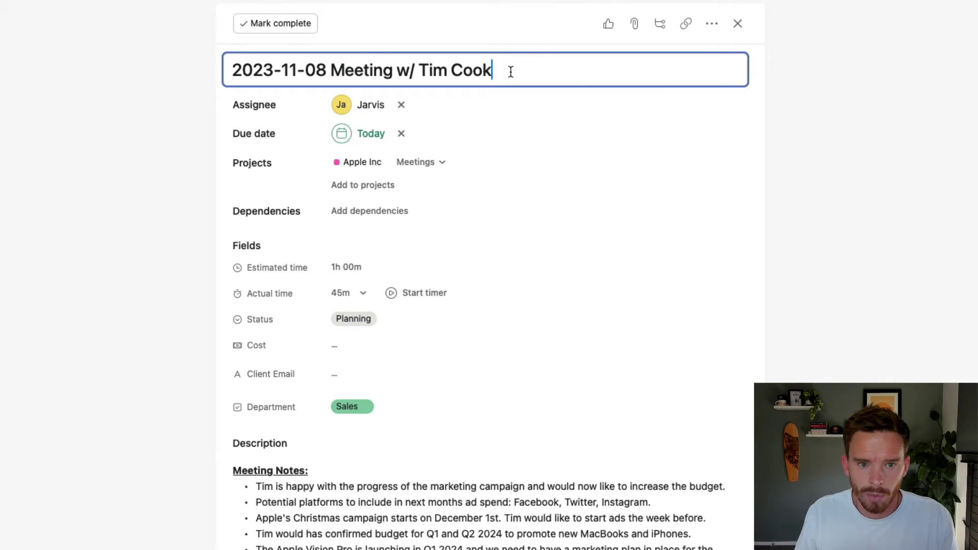
{"action": "left_click_drag", "start_coordinate": [508, 70], "coordinate": [232, 70]}
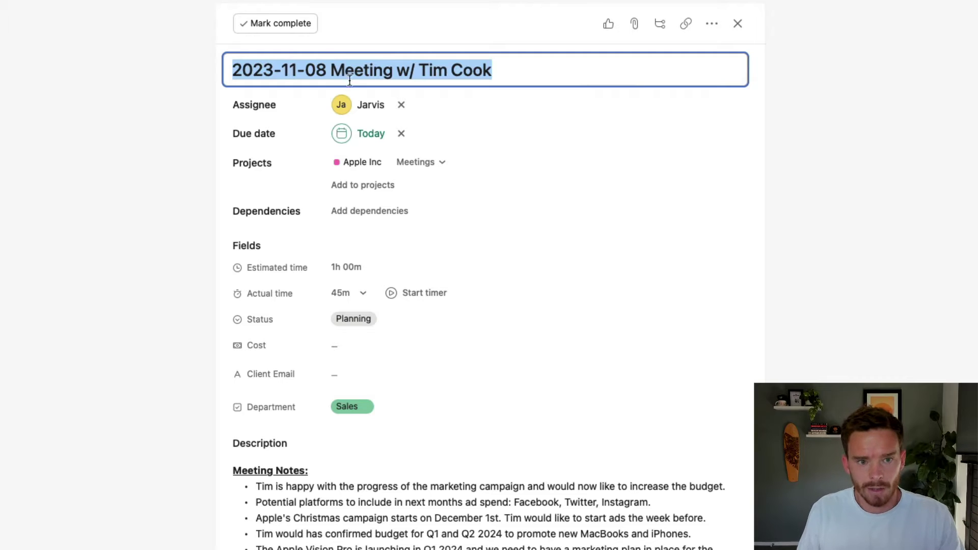
{"action": "left_click", "coordinate": [367, 69]}
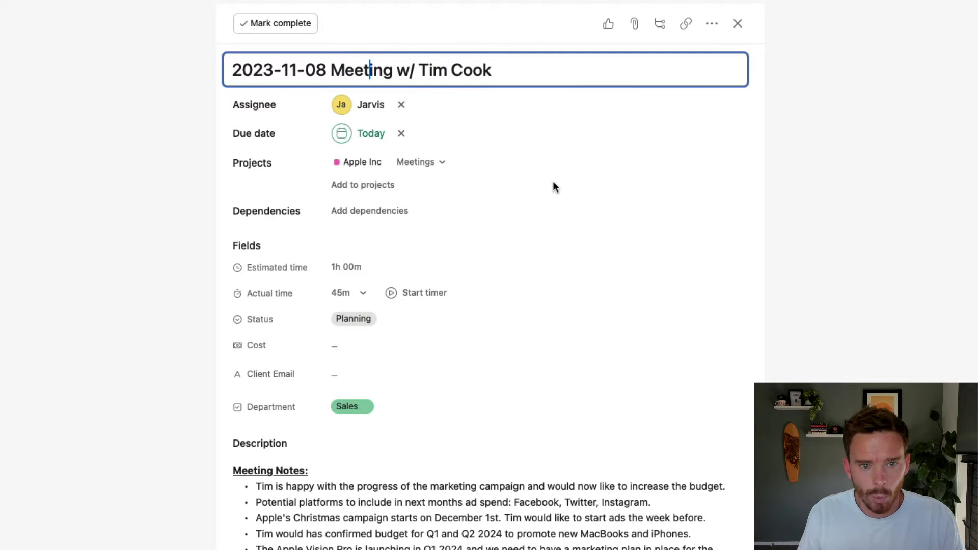
{"action": "scroll", "coordinate": [543, 179], "scroll_direction": "down", "scroll_amount": 3}
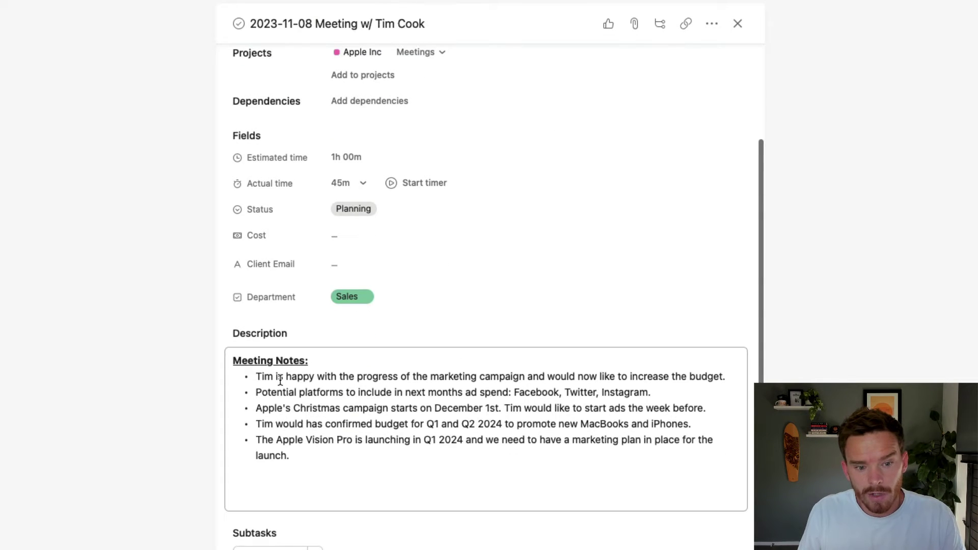
{"action": "left_click", "coordinate": [277, 374]}
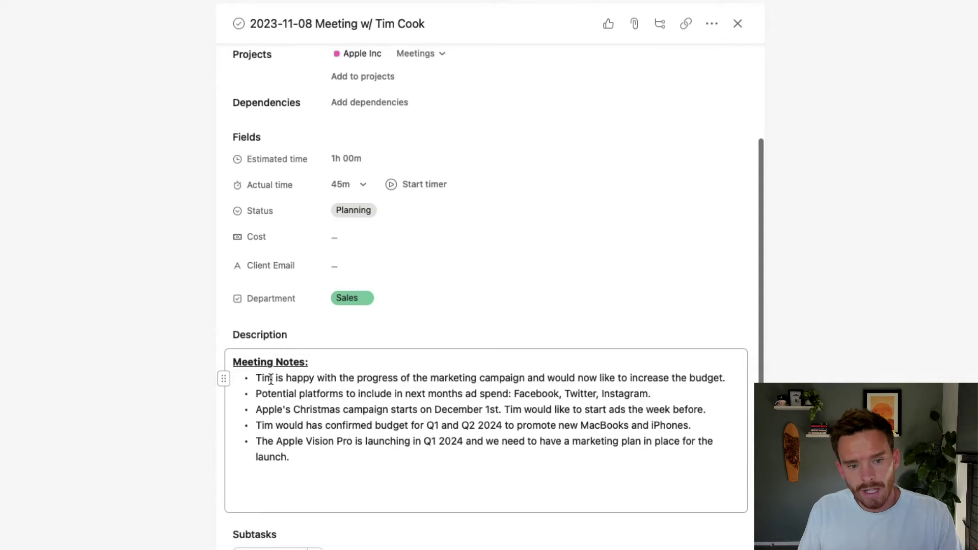
{"action": "left_click_drag", "start_coordinate": [255, 381], "coordinate": [370, 465]}
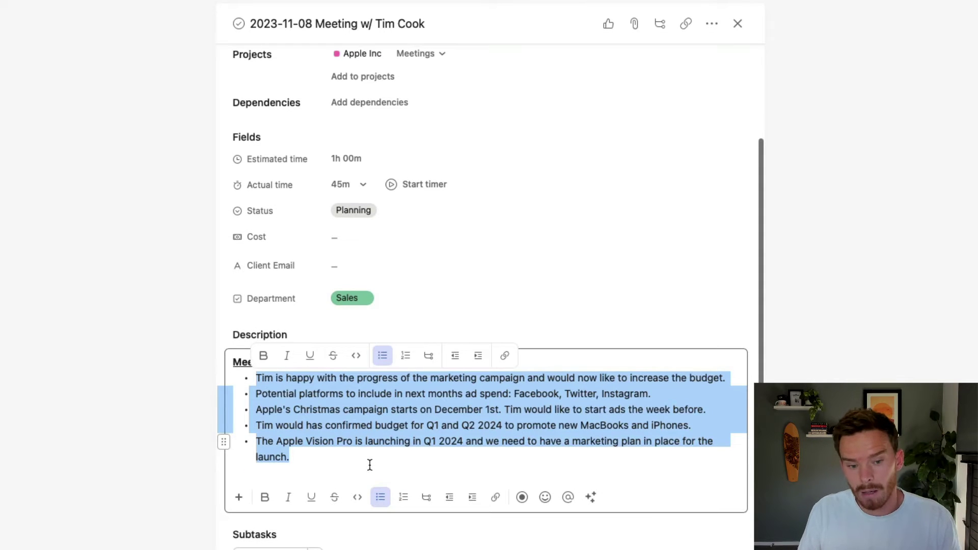
{"action": "left_click", "coordinate": [372, 462]}
{"action": "scroll", "coordinate": [409, 441], "scroll_direction": "down", "scroll_amount": 5}
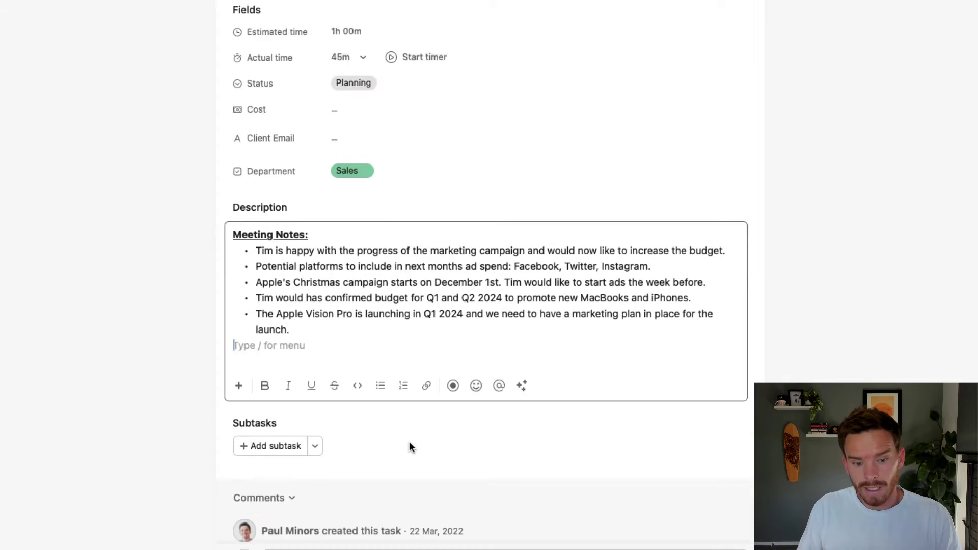
{"action": "left_click", "coordinate": [314, 366]}
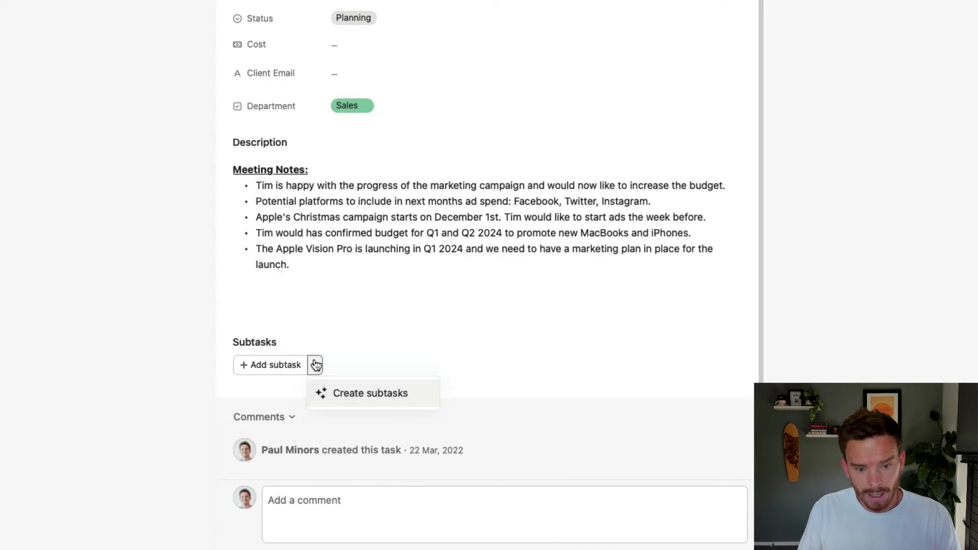
Choose Create subtasks so Asana Intelligence drafts subtasks from the meeting notes
{"action": "left_click", "coordinate": [360, 396]}
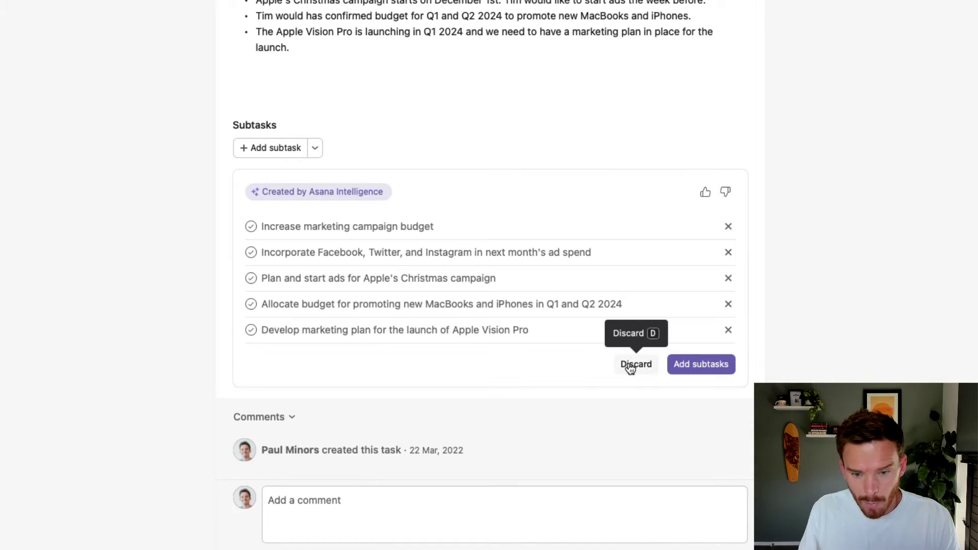
Add the five suggested subtasks and set the first subtask's assignee and due date
{"action": "left_click", "coordinate": [708, 365]}
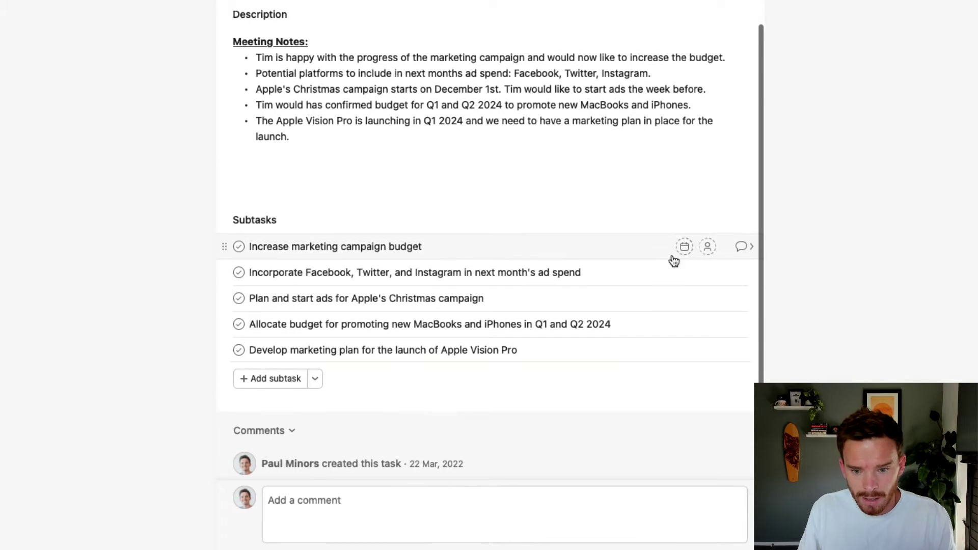
{"action": "left_click", "coordinate": [707, 247]}
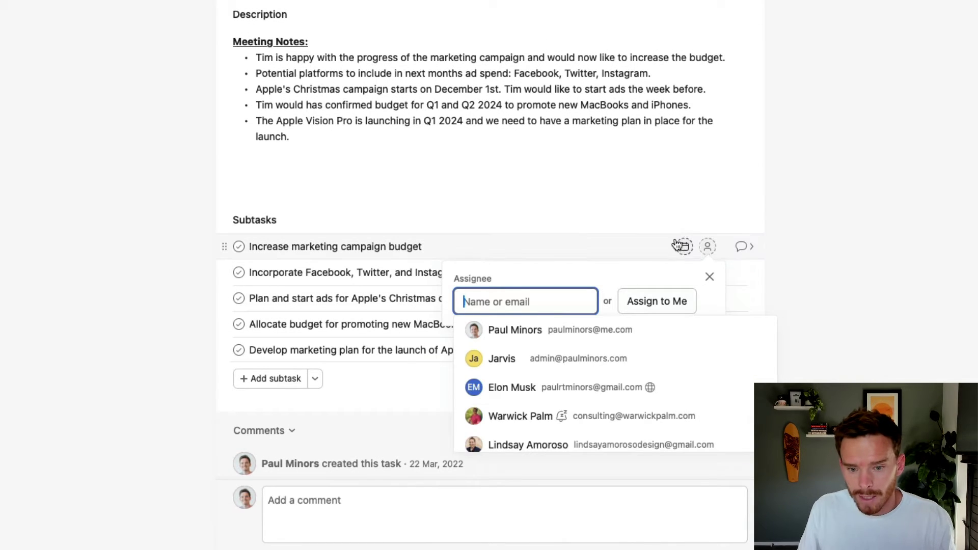
{"action": "left_click", "coordinate": [683, 247]}
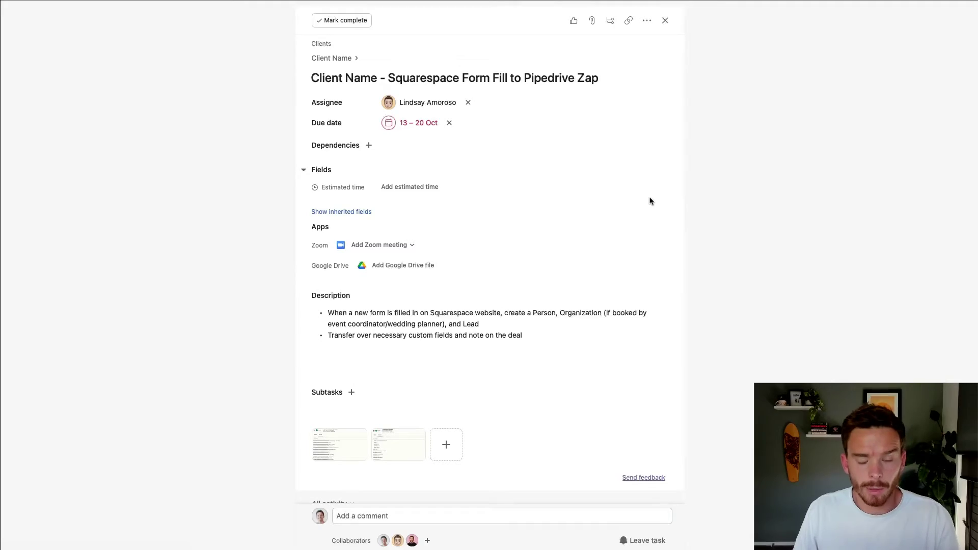
Scroll the Squarespace Form Fill to Pipedrive Zap task down to its comment thread
{"action": "scroll", "coordinate": [566, 250], "scroll_direction": "down", "scroll_amount": 1}
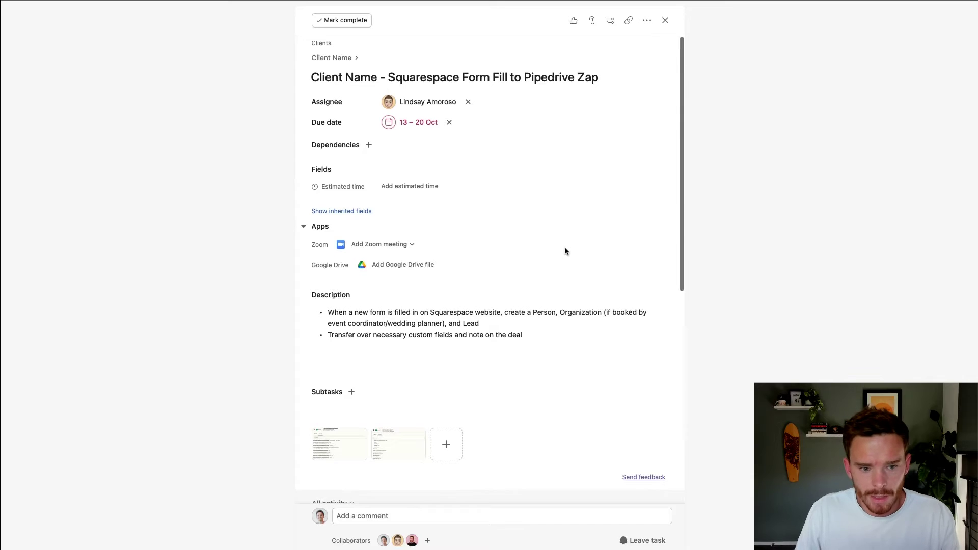
{"action": "scroll", "coordinate": [400, 168], "scroll_direction": "down", "scroll_amount": 2}
{"action": "scroll", "coordinate": [543, 167], "scroll_direction": "down", "scroll_amount": 6}
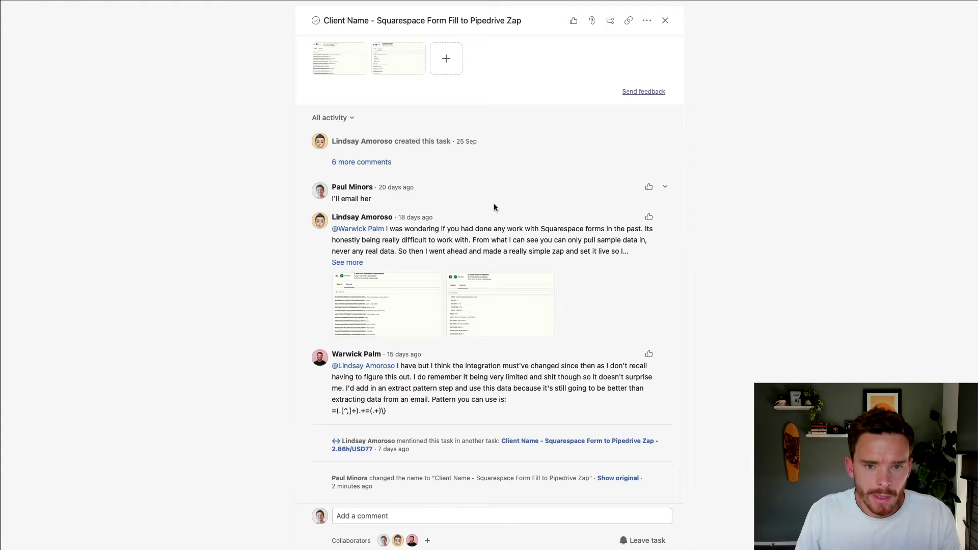
Generate an AI summary of the task with Summarize task and copy it
{"action": "left_click", "coordinate": [647, 22]}
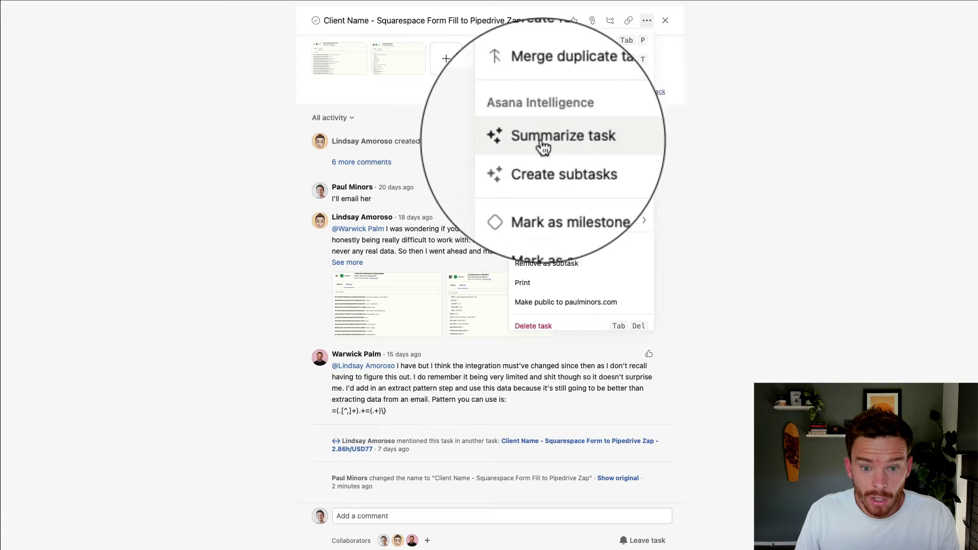
{"action": "left_click", "coordinate": [562, 139]}
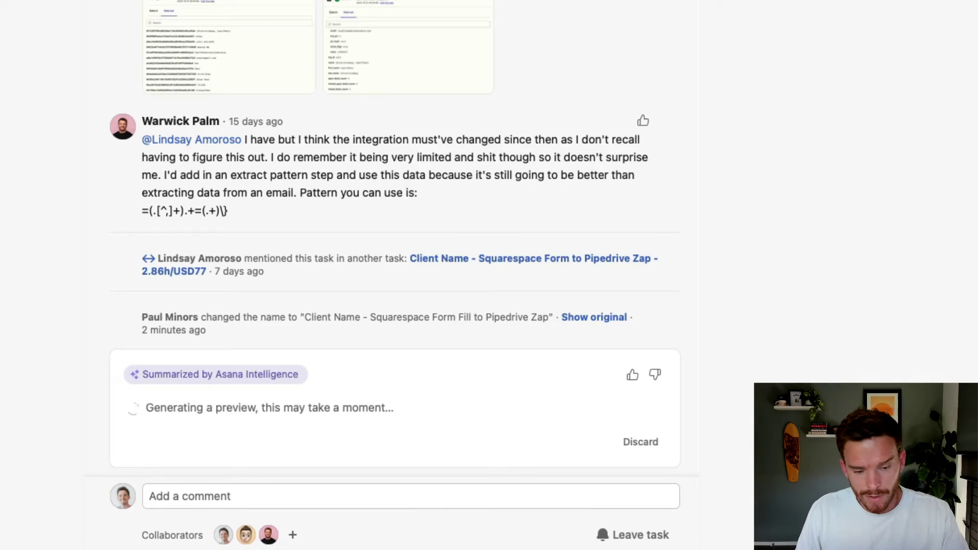
{"action": "scroll", "coordinate": [479, 40], "scroll_direction": "down", "scroll_amount": 2}
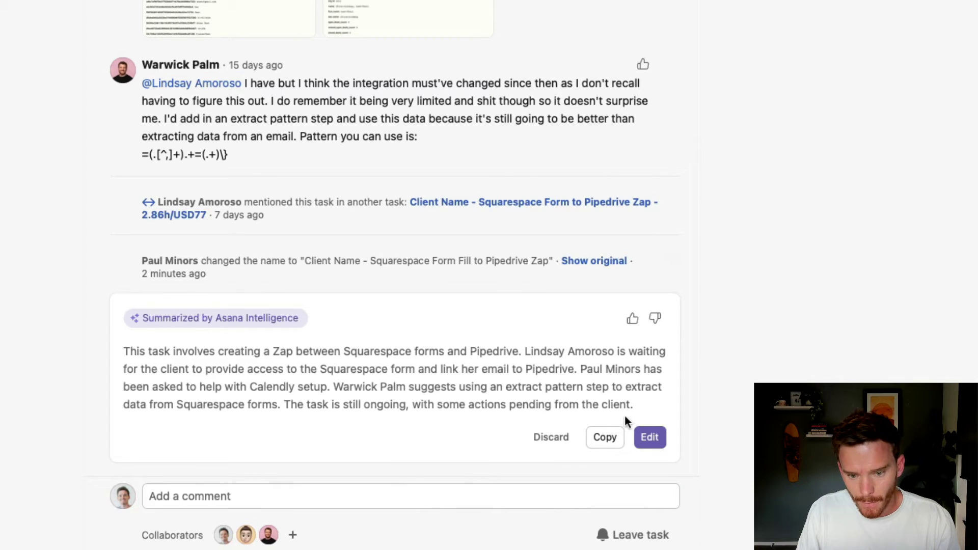
{"action": "left_click", "coordinate": [604, 436]}
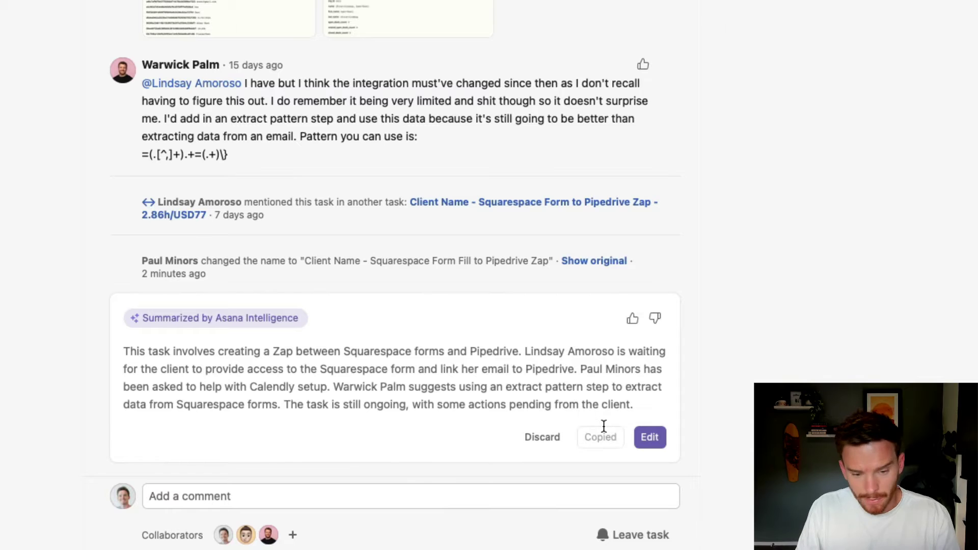
Post the summary as a comment starting with 'Summary:' and pin it to the top
{"action": "left_click", "coordinate": [650, 437]}
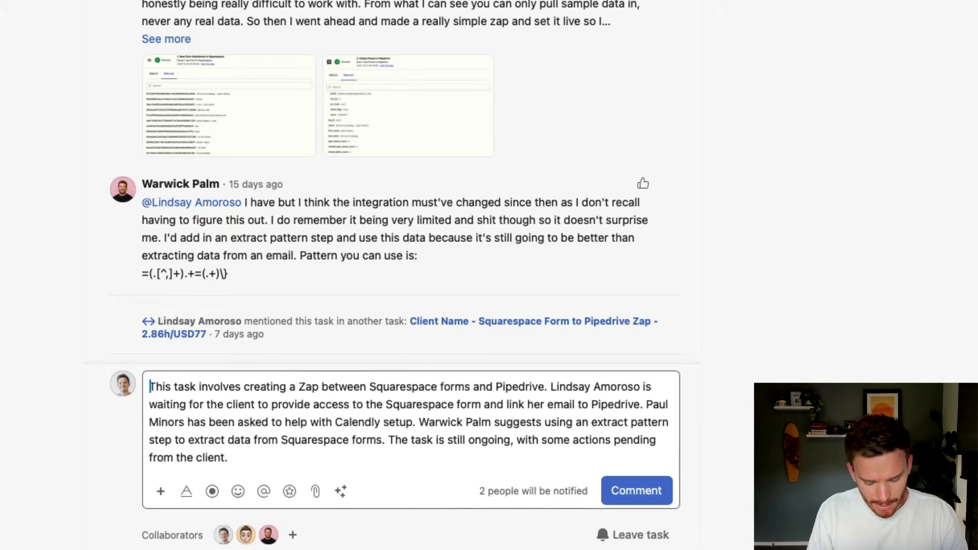
{"action": "type", "text": "Summary:"}
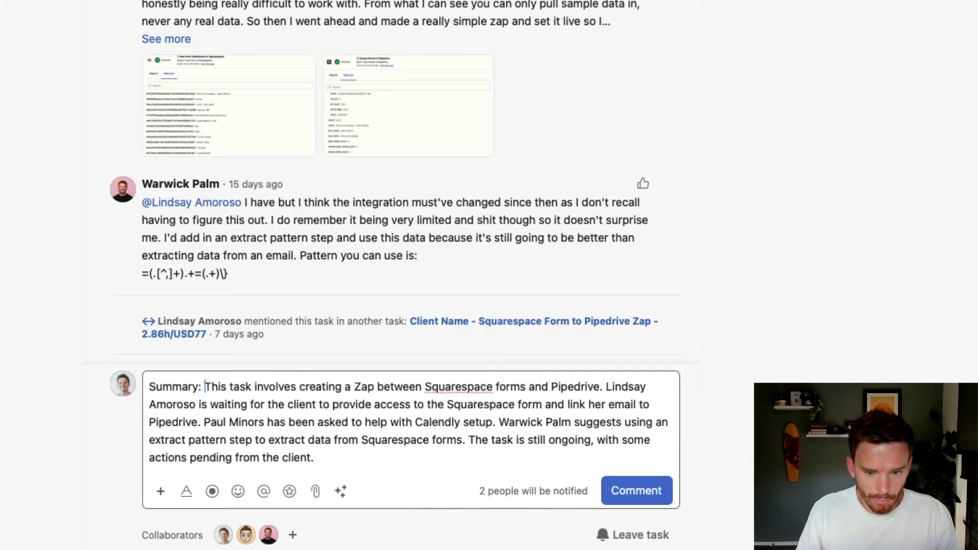
{"action": "left_click", "coordinate": [634, 490]}
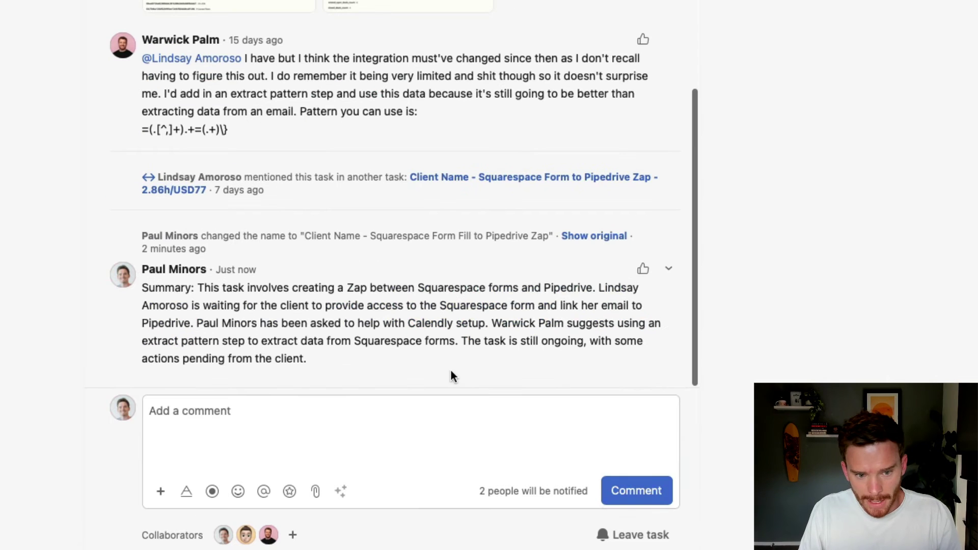
{"action": "left_click", "coordinate": [668, 269]}
{"action": "left_click", "coordinate": [645, 306]}
On the marketing campaign task, request an AI Edit writing rewrite of the draft comment
{"action": "scroll", "coordinate": [459, 260], "scroll_direction": "up", "scroll_amount": 5}
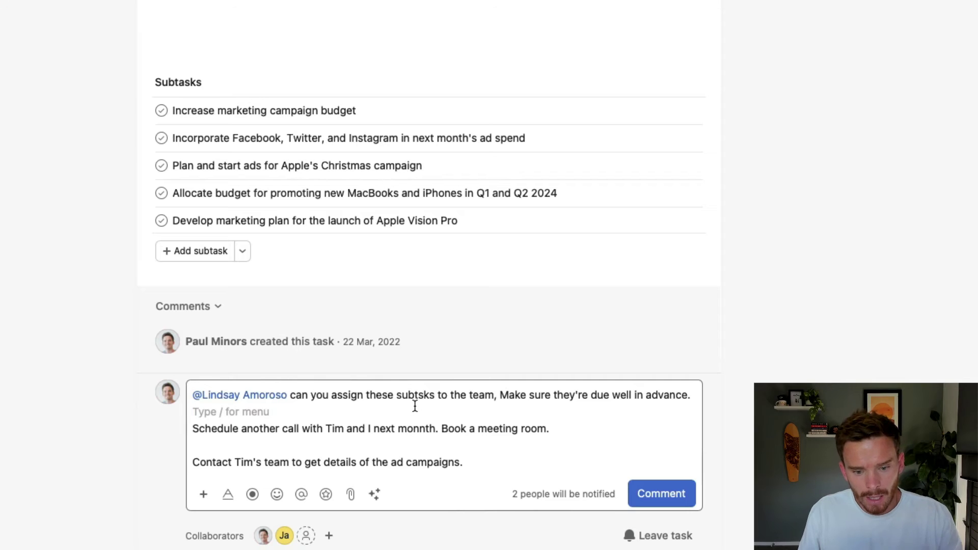
{"action": "left_click", "coordinate": [480, 451]}
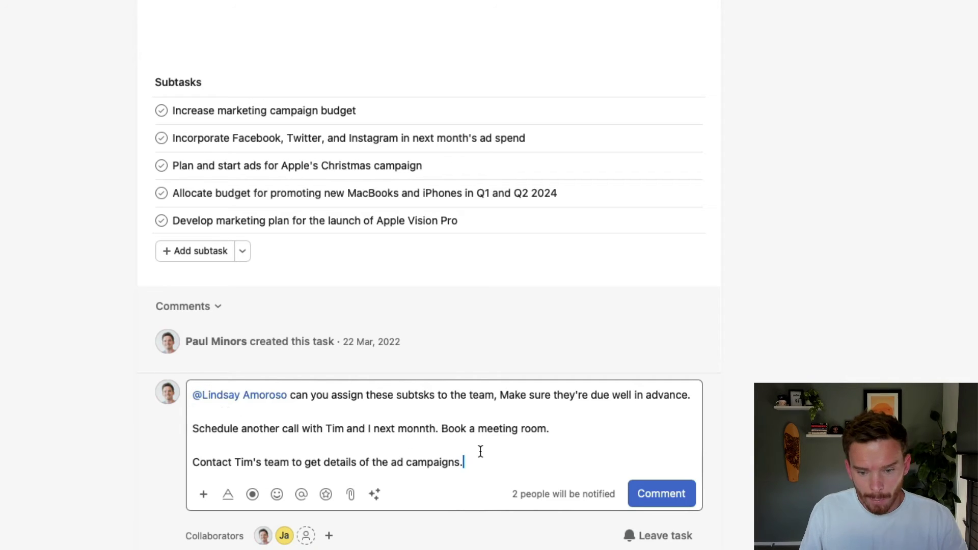
{"action": "left_click", "coordinate": [375, 495]}
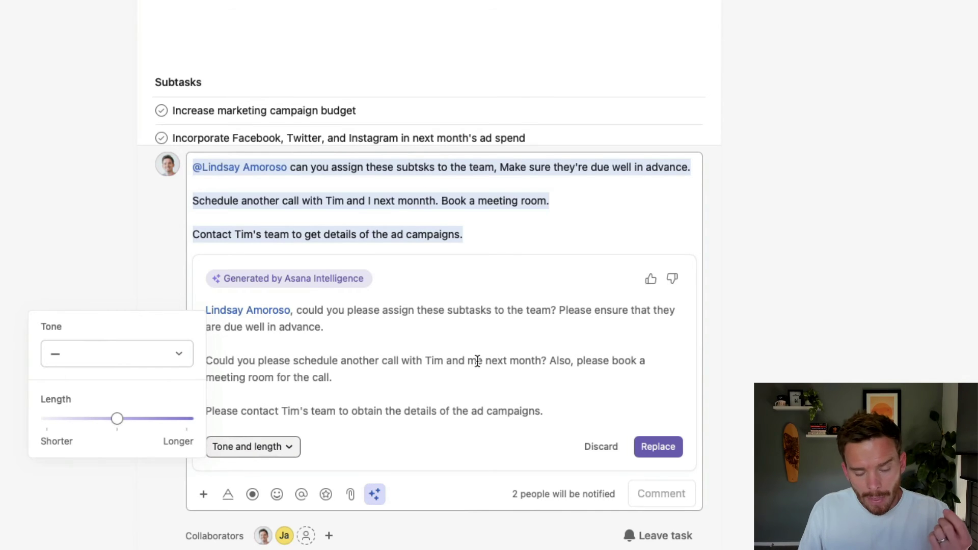
Try rewrite tone and length options, settling on a Friendly tone and medium length
{"action": "left_click", "coordinate": [251, 448]}
{"action": "left_click", "coordinate": [257, 446]}
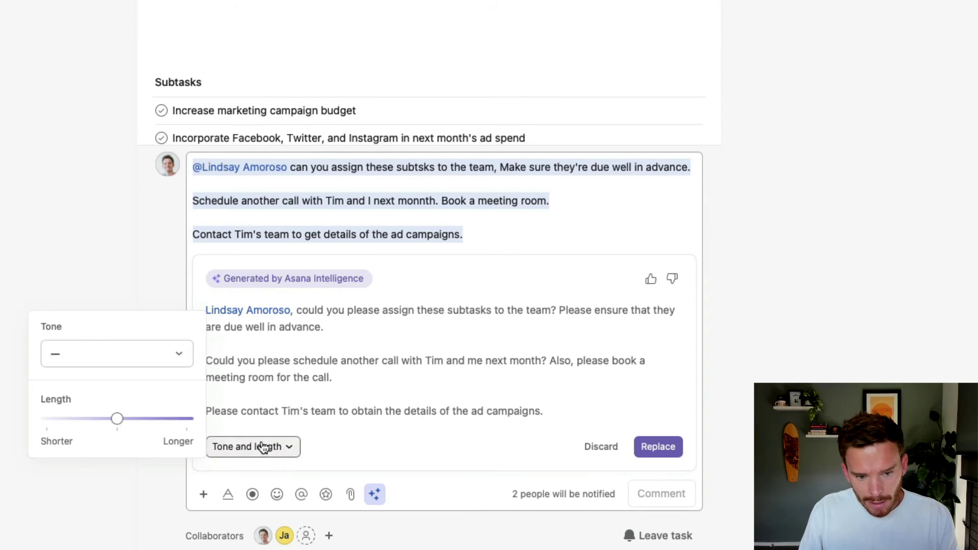
{"action": "left_click", "coordinate": [147, 346]}
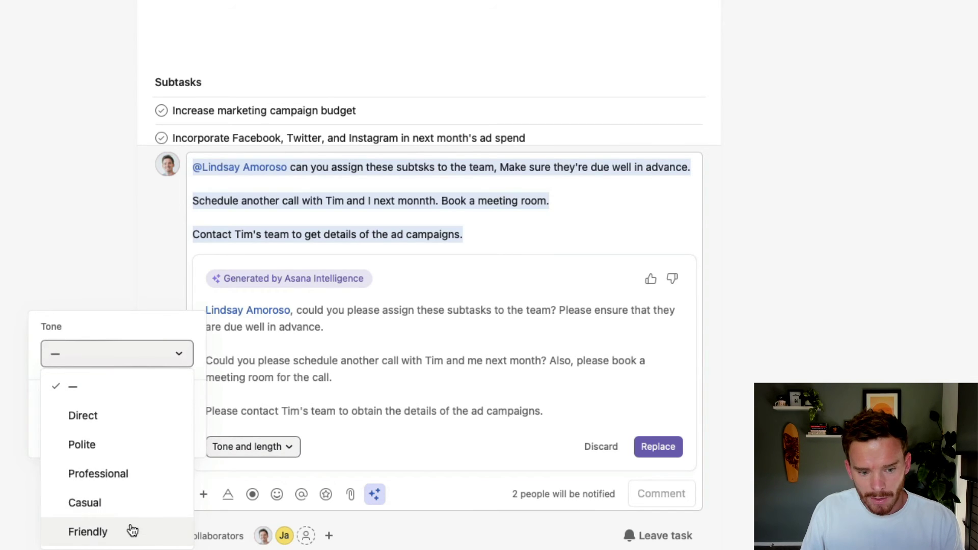
{"action": "left_click", "coordinate": [122, 472]}
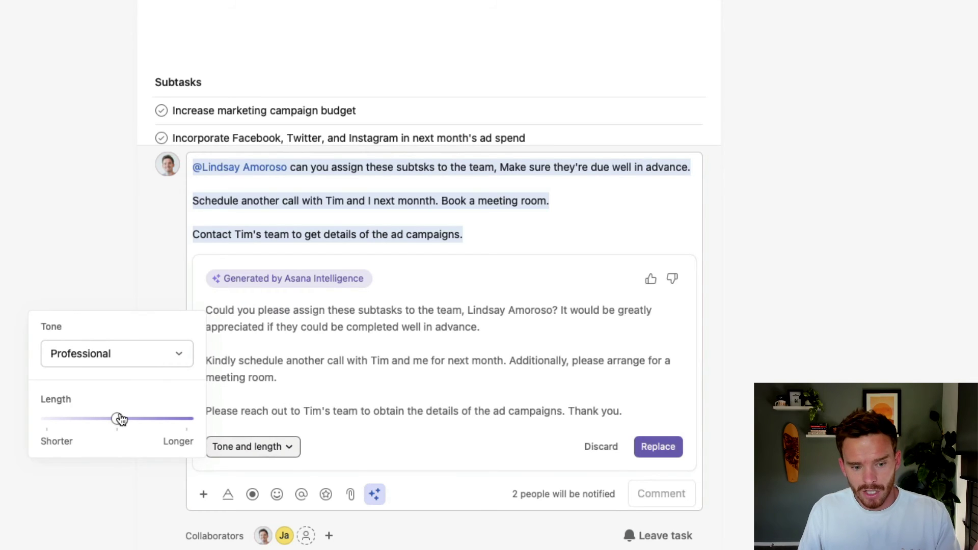
{"action": "left_click_drag", "start_coordinate": [120, 418], "coordinate": [14, 411]}
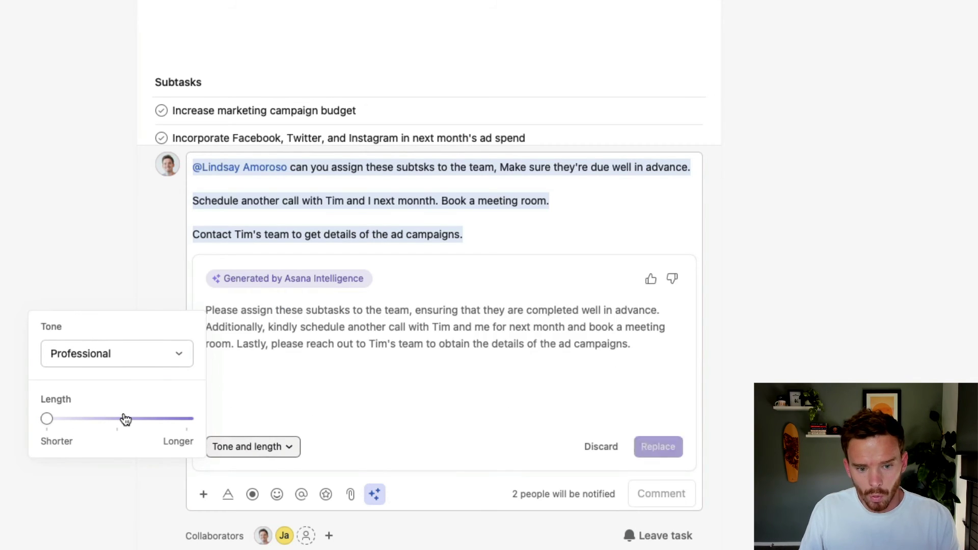
{"action": "left_click_drag", "start_coordinate": [125, 418], "coordinate": [204, 413]}
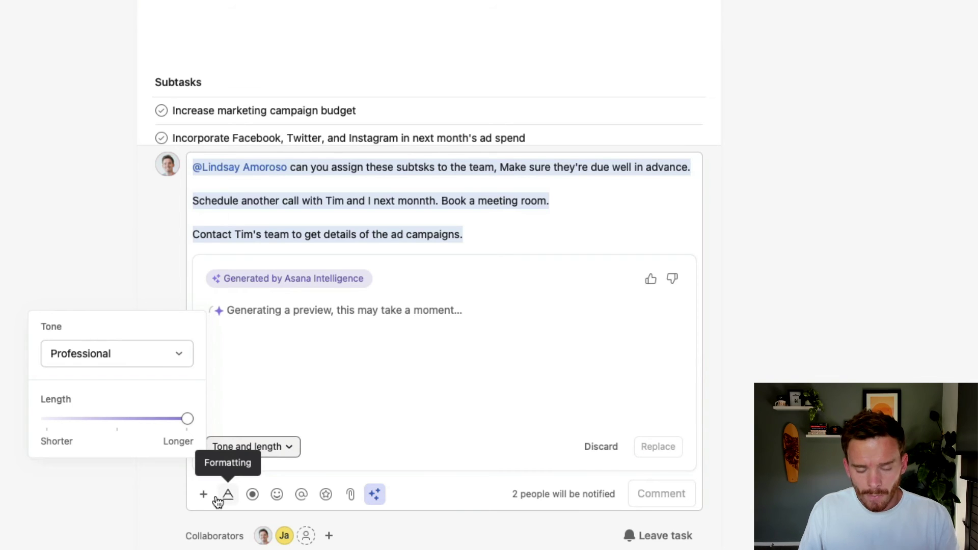
{"action": "left_click", "coordinate": [153, 361]}
{"action": "left_click", "coordinate": [88, 532]}
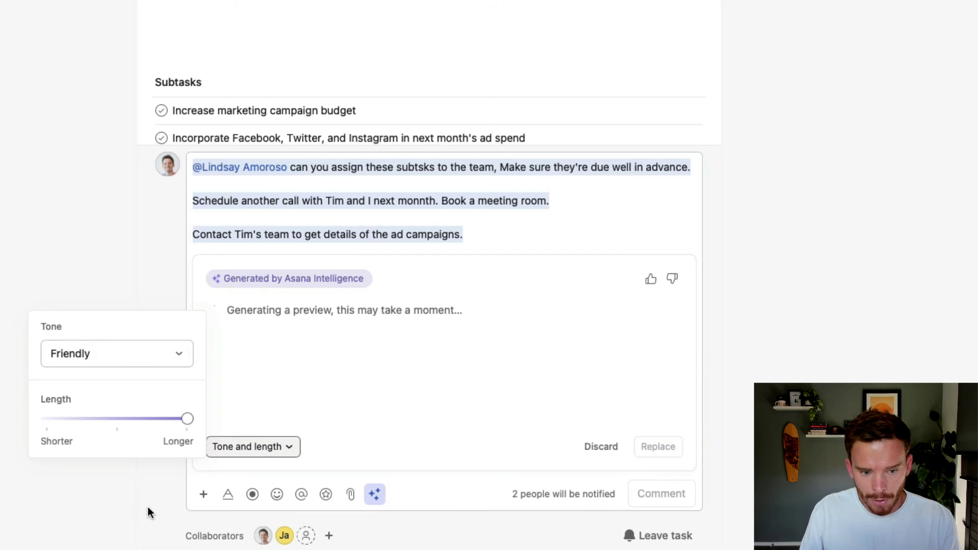
{"action": "left_click", "coordinate": [116, 418]}
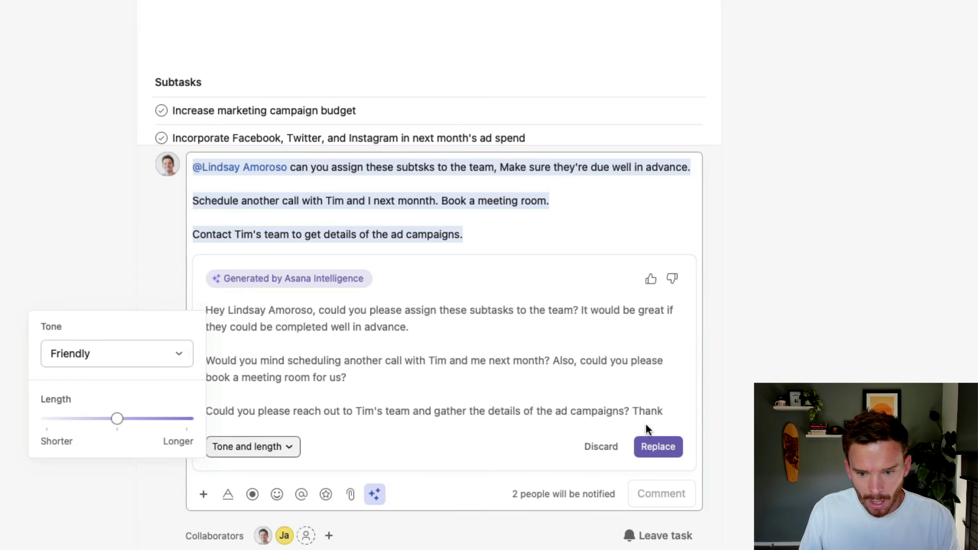
{"action": "left_click", "coordinate": [551, 384]}
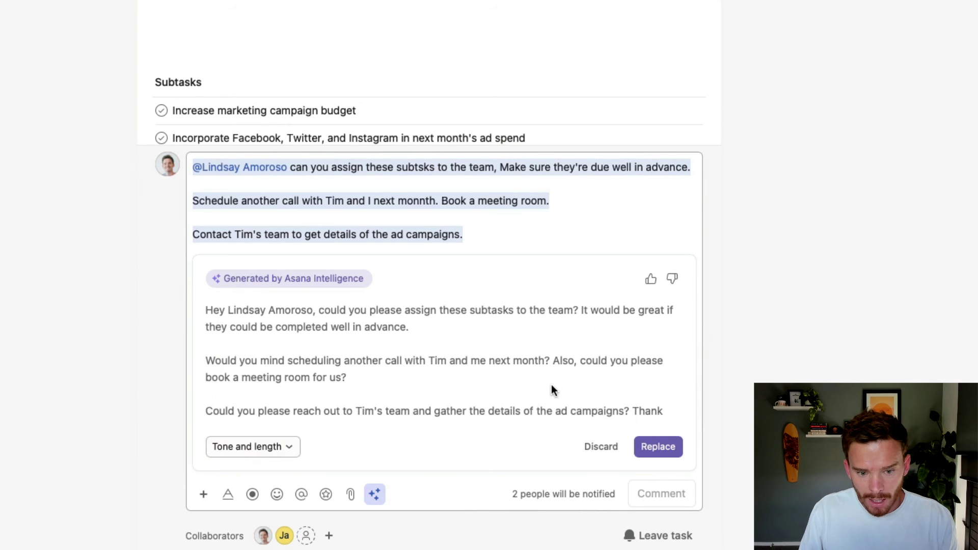
Replace the draft with the rewrite, re-mention the teammate with @, and post it
{"action": "left_click", "coordinate": [656, 448]}
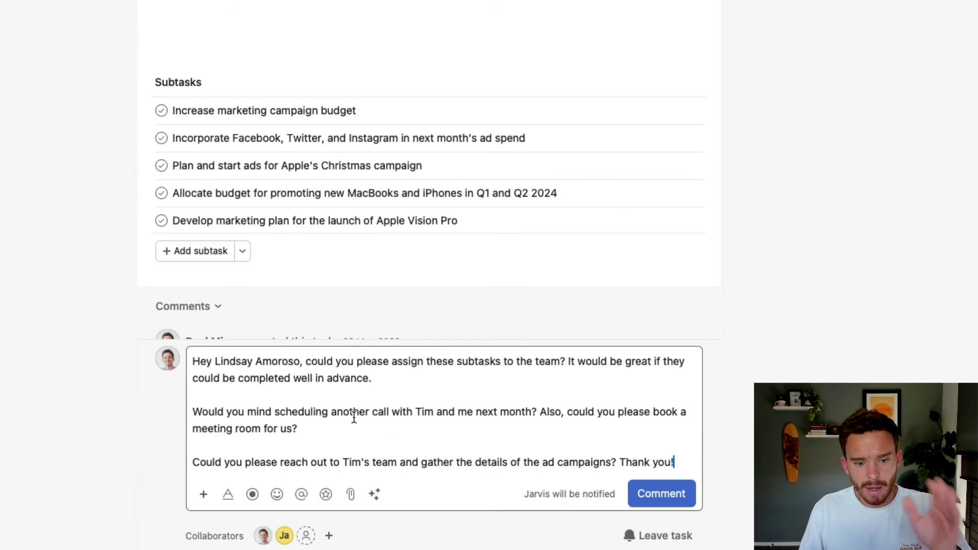
{"action": "left_click", "coordinate": [286, 360]}
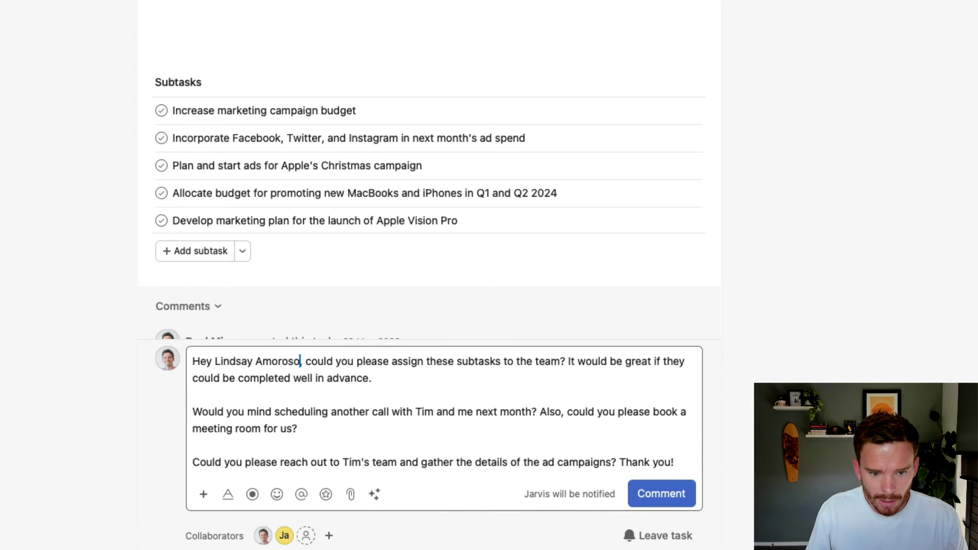
{"action": "key", "text": "alt+shift+Left"}
{"action": "key", "text": "alt+shift+Left"}
{"action": "type", "text": "@l"}
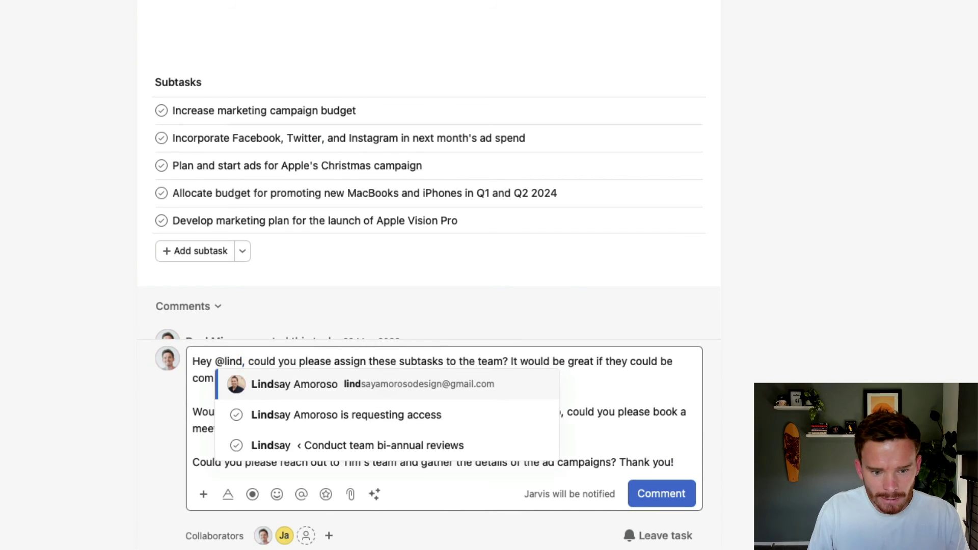
{"action": "key", "text": "Return"}
{"action": "left_click", "coordinate": [682, 493]}
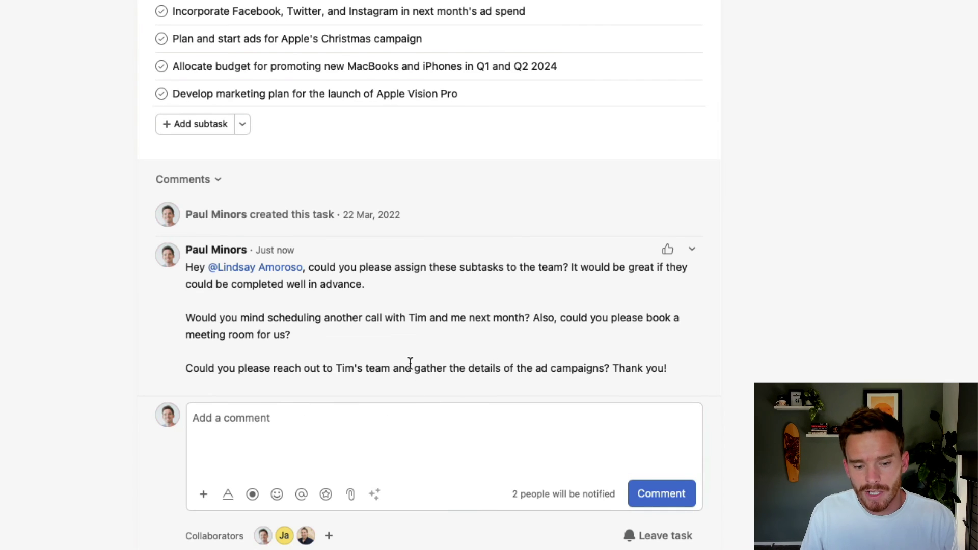
Remove the extra empty line at the description's end and add a final period
{"action": "scroll", "coordinate": [408, 361], "scroll_direction": "up", "scroll_amount": 1}
{"action": "scroll", "coordinate": [411, 365], "scroll_direction": "up", "scroll_amount": 8}
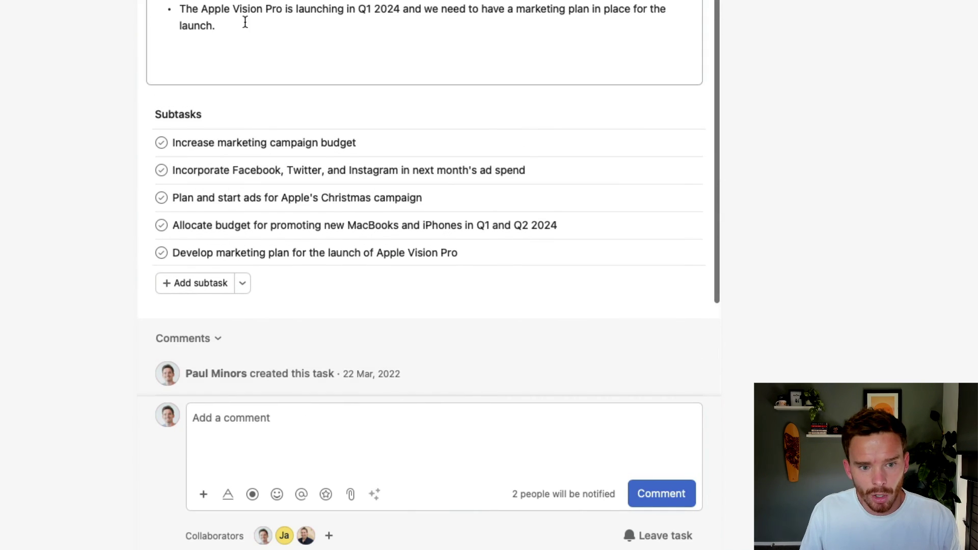
{"action": "left_click", "coordinate": [257, 125]}
{"action": "left_click", "coordinate": [265, 224]}
{"action": "key", "text": "BackSpace"}
{"action": "key", "text": "BackSpace"}
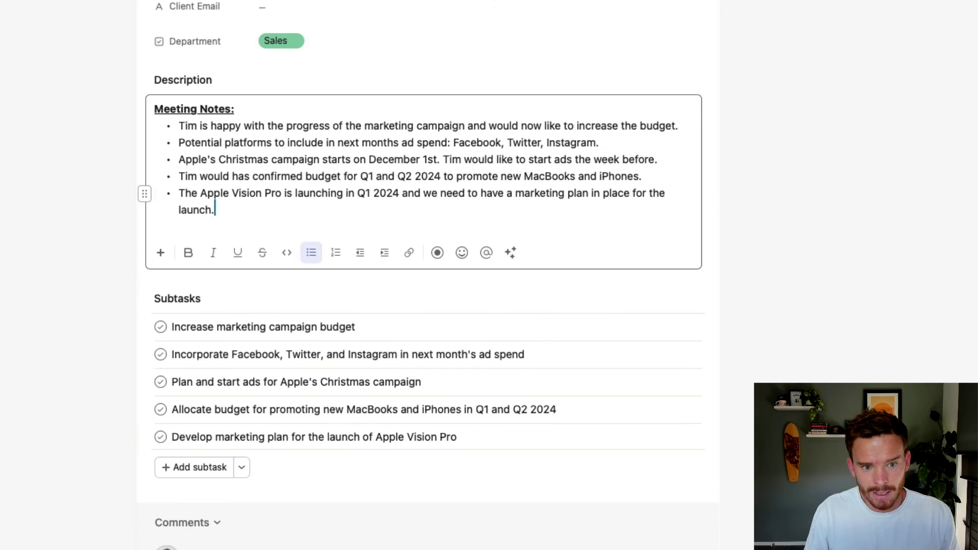
{"action": "type", "text": "."}
Select the whole description and run the AI spelling and grammar check on it
{"action": "key", "text": "shift+Home"}
{"action": "key", "text": "super+a"}
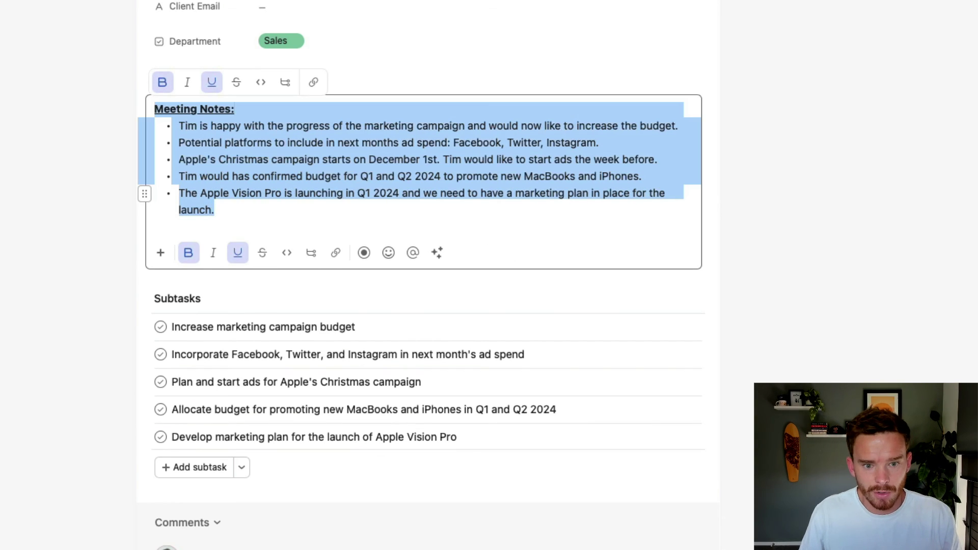
{"action": "left_click", "coordinate": [438, 260]}
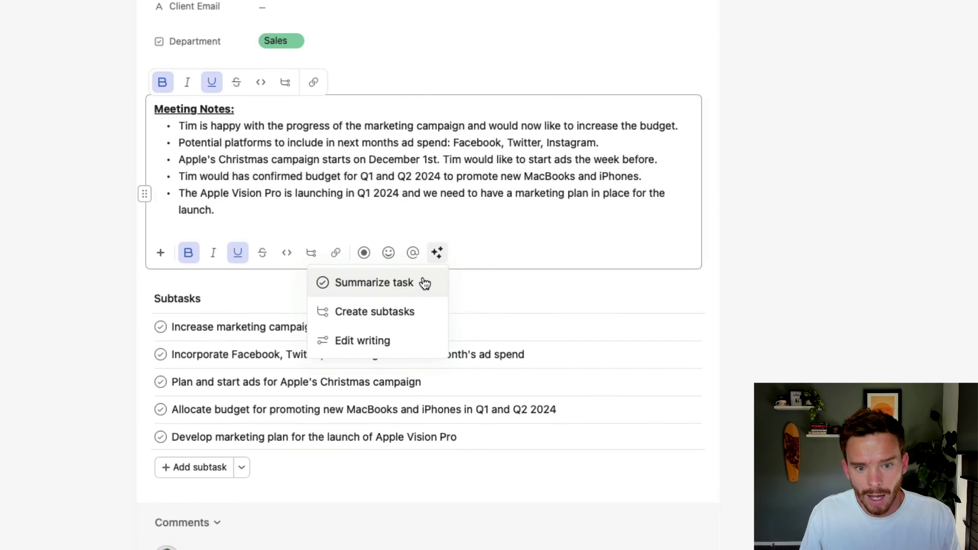
{"action": "left_click", "coordinate": [400, 337]}
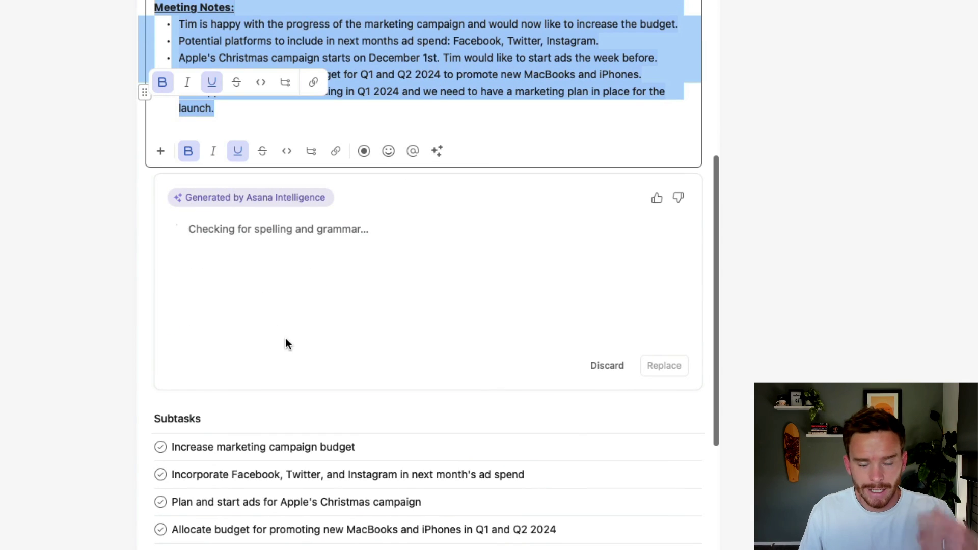